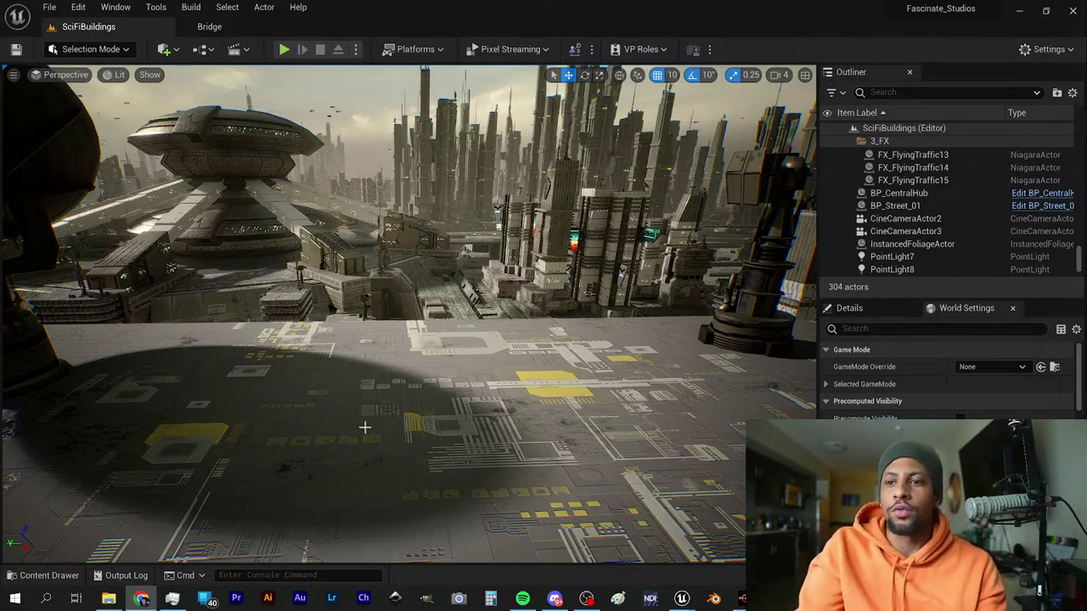
right_drag(387, 436, 484, 459)
right_drag(336, 430, 327, 429)
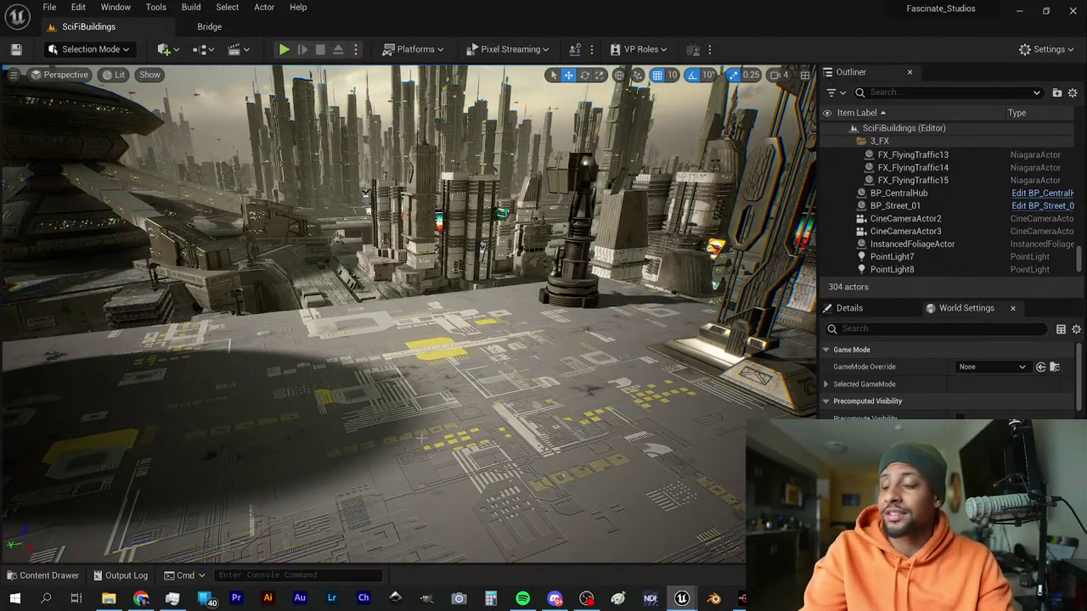
key(s)
right_drag(407, 340, 394, 392)
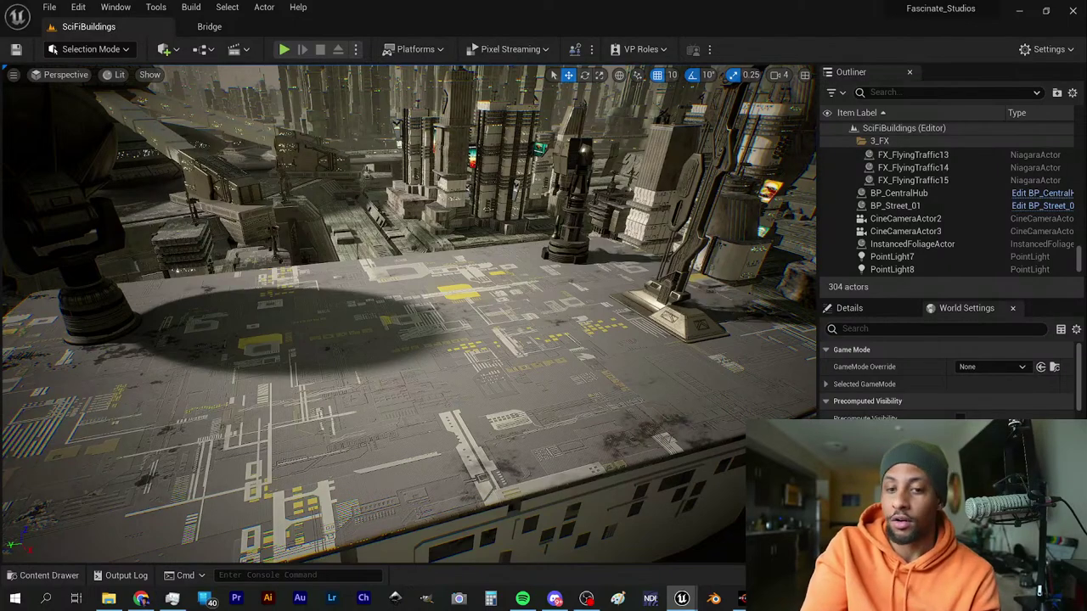
right_drag(475, 294, 412, 245)
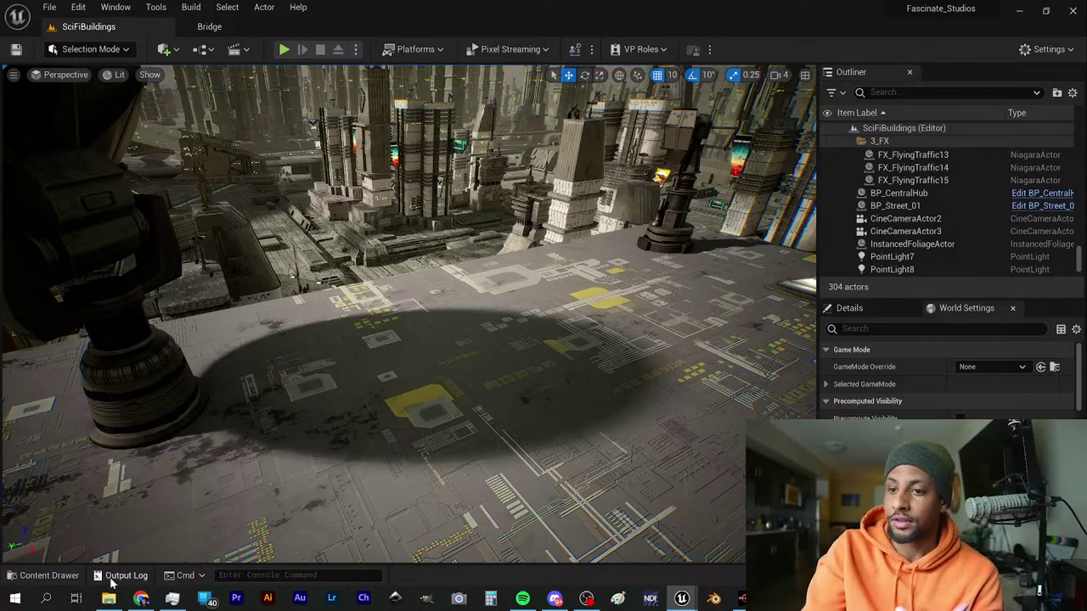
Place the MetaHuman blueprint from the MetaHumans/NewMetaHumanIdentity content folder onto the rooftop platform.
click(47, 576)
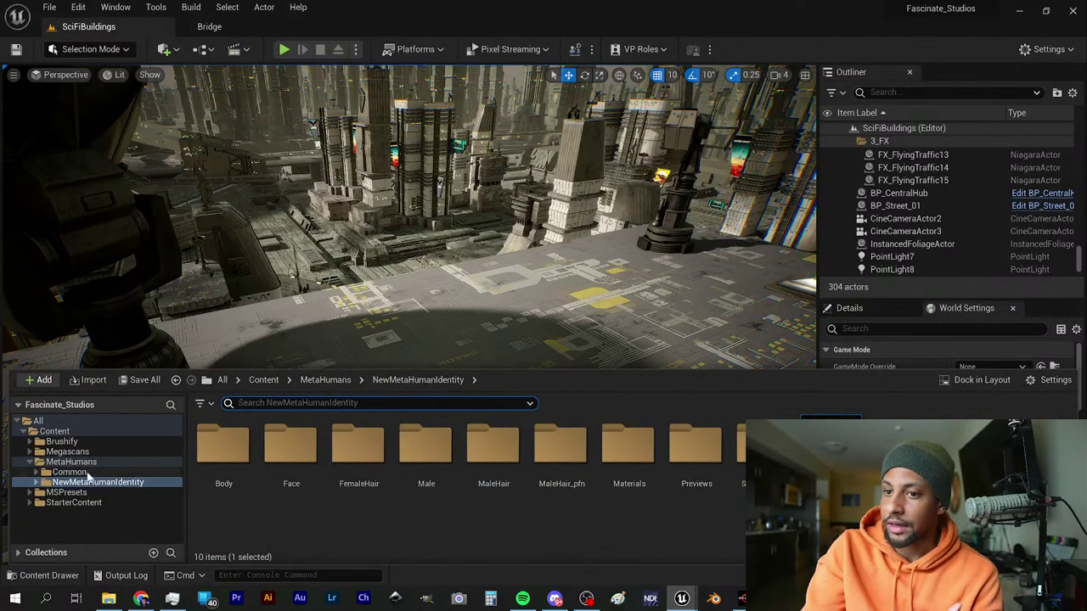
click(54, 431)
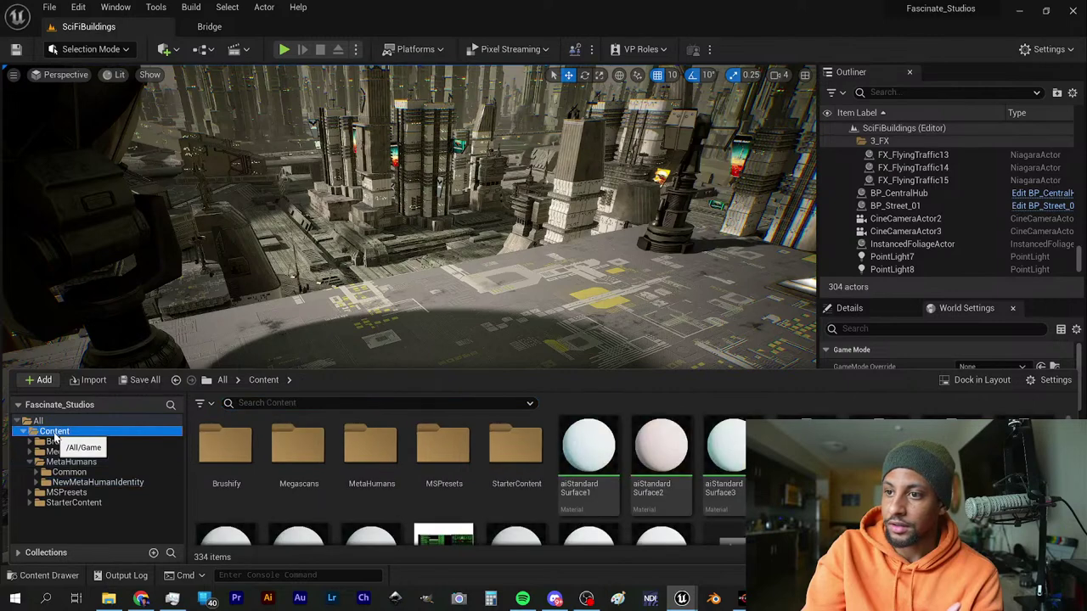
scroll(446, 501, down, 2)
scroll(446, 501, down, 6)
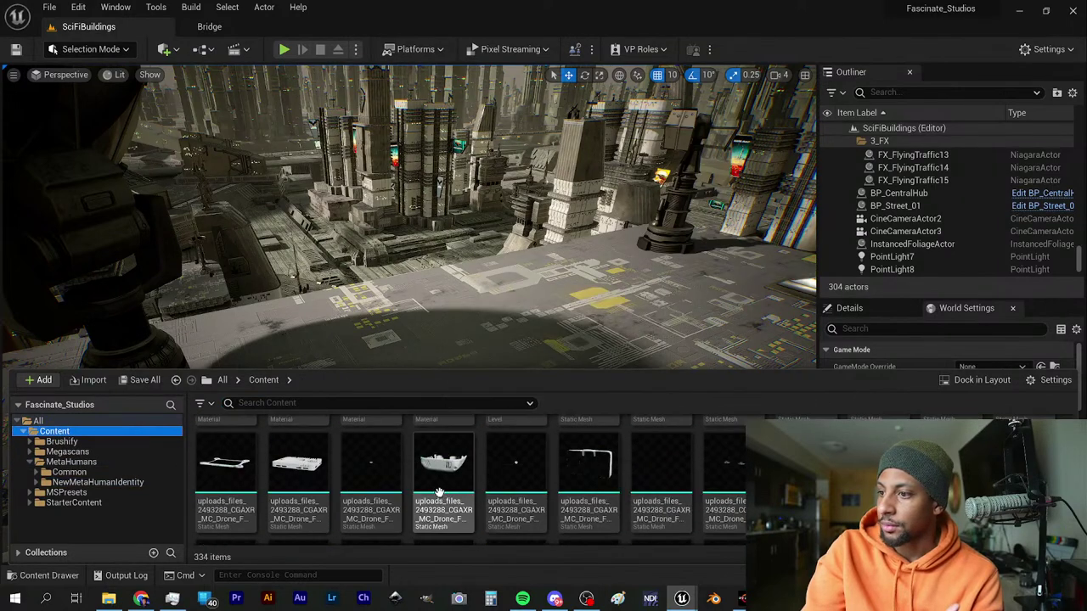
click(71, 462)
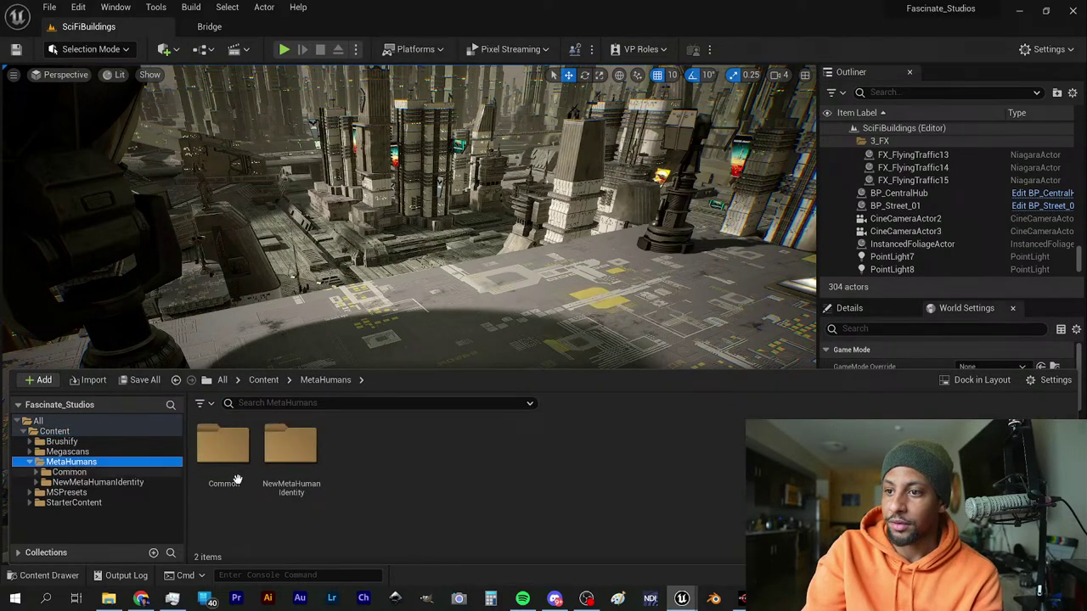
double_click(306, 470)
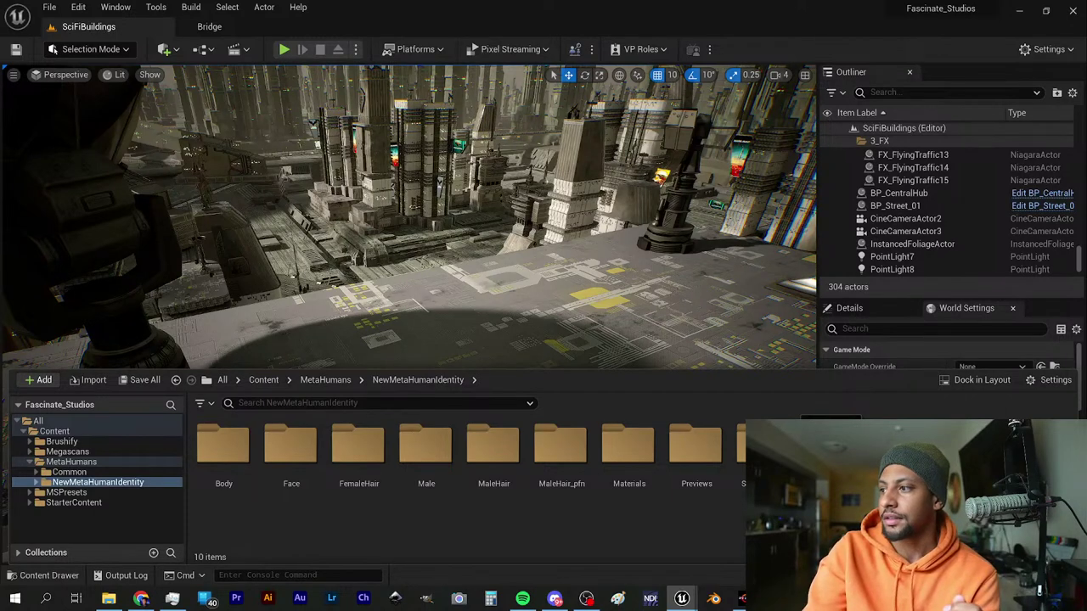
drag(835, 447, 521, 289)
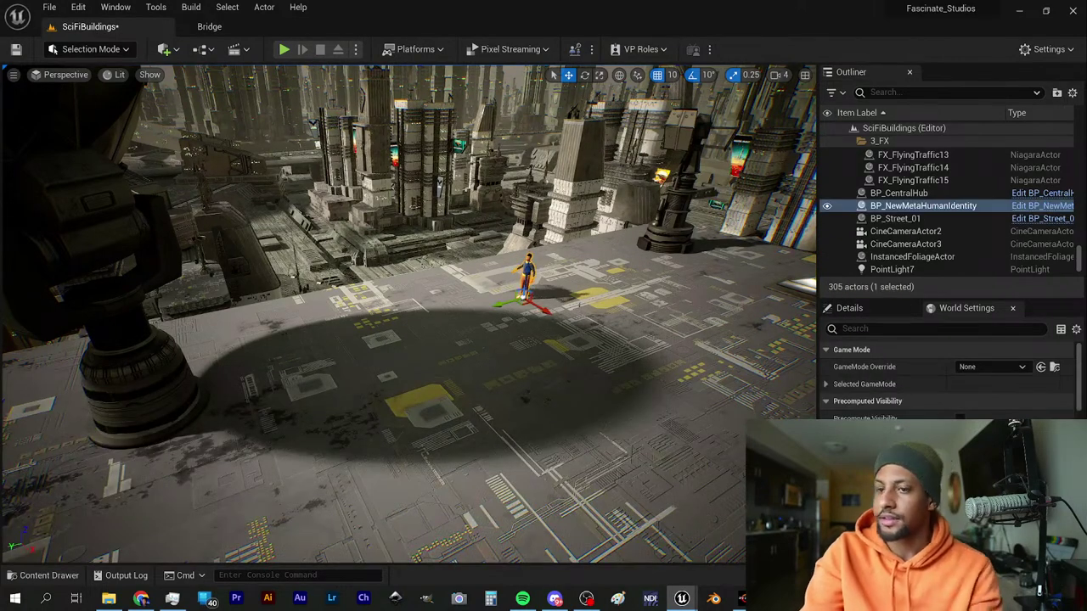
Shift the MetaHuman slightly across the platform and rotate it about its vertical axis.
key(w)
mouse_move(520, 288)
right_down()
mouse_move(522, 255)
mouse_move(594, 233)
mouse_move(533, 299)
right_up()
key(w)
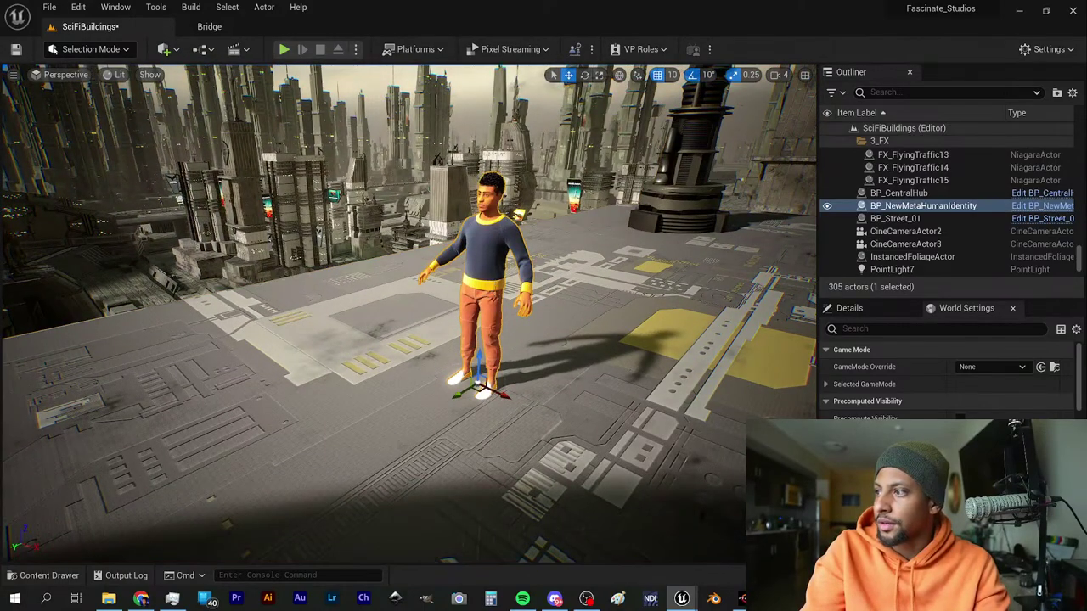
scroll(948, 398, down, 8)
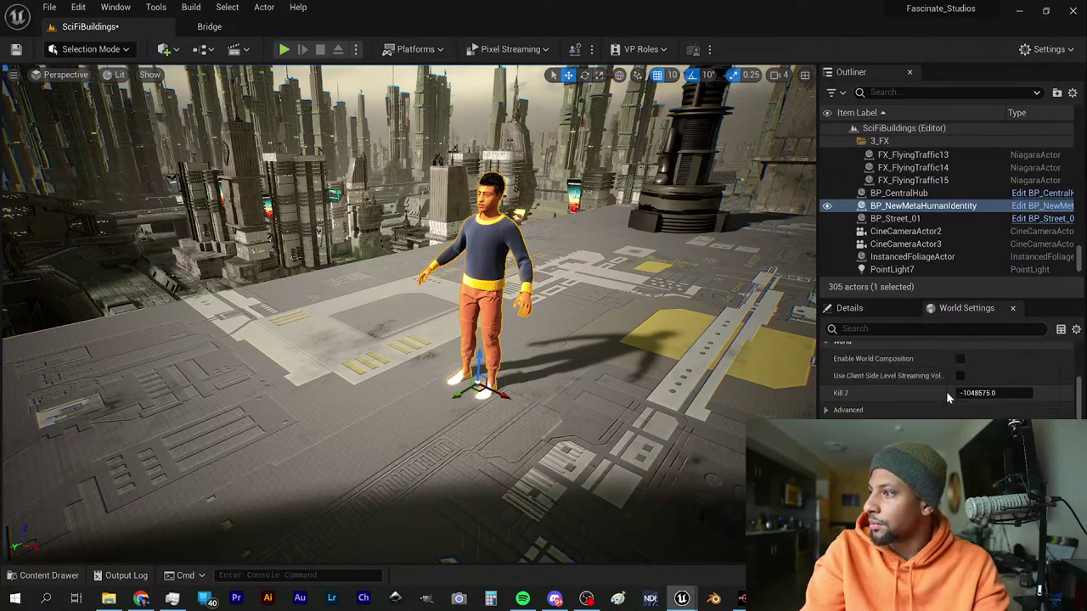
scroll(948, 397, down, 10)
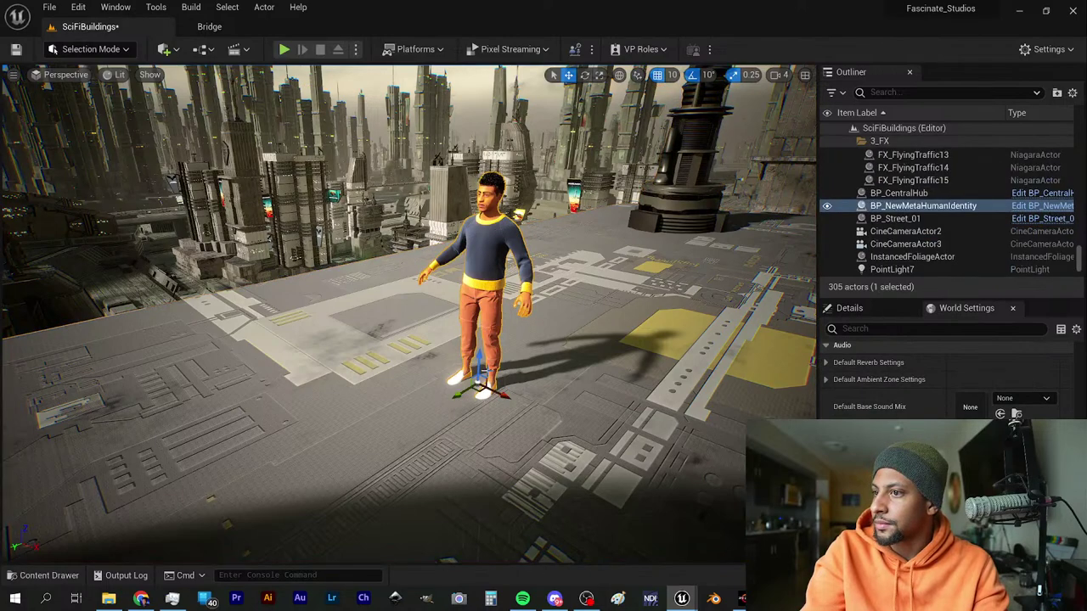
drag(468, 394, 497, 391)
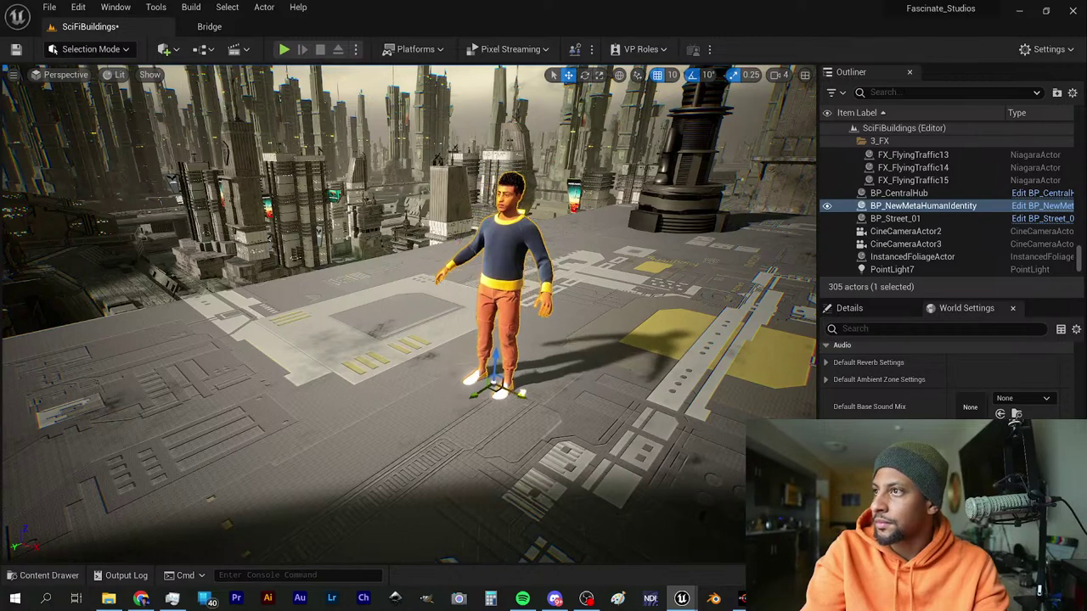
click(584, 74)
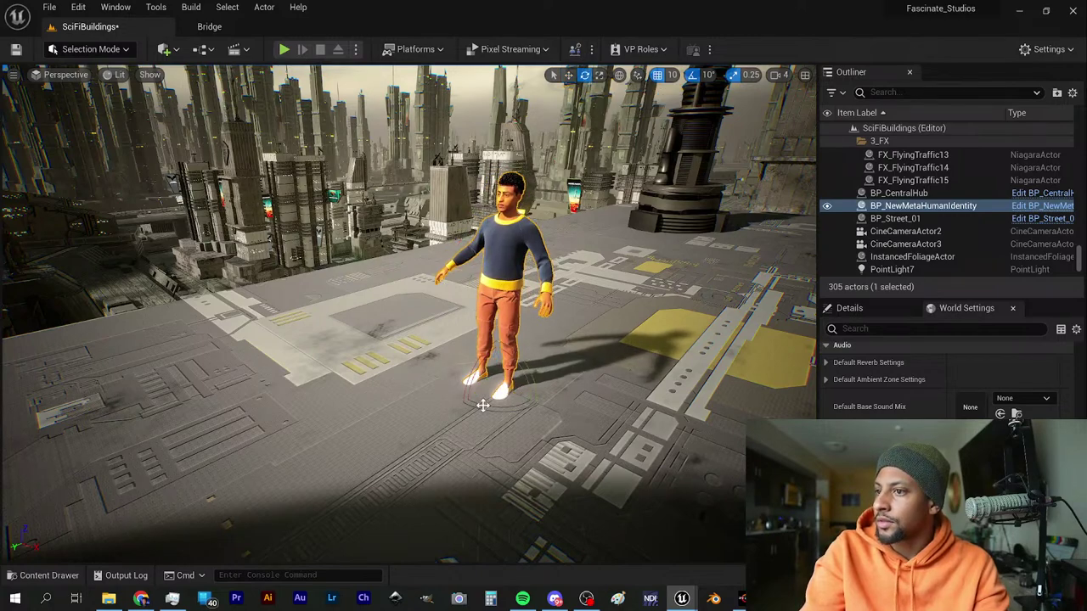
drag(482, 406, 539, 381)
Save the SciFiBuildings level with the MetaHuman placed on the platform.
right_drag(538, 382, 230, 366)
key(d)
key(s)
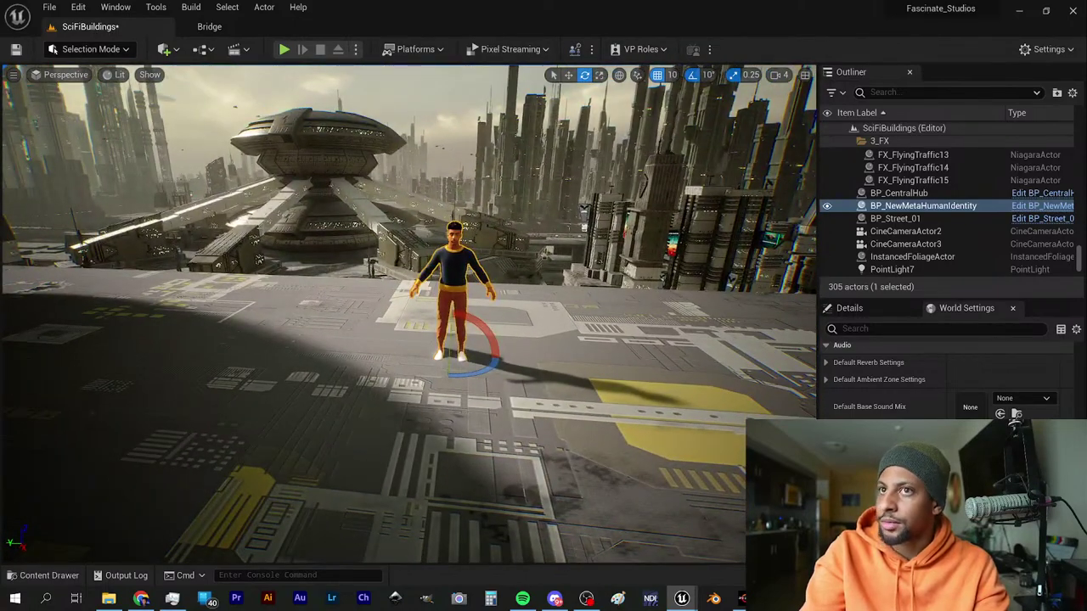
key(ctrl+s)
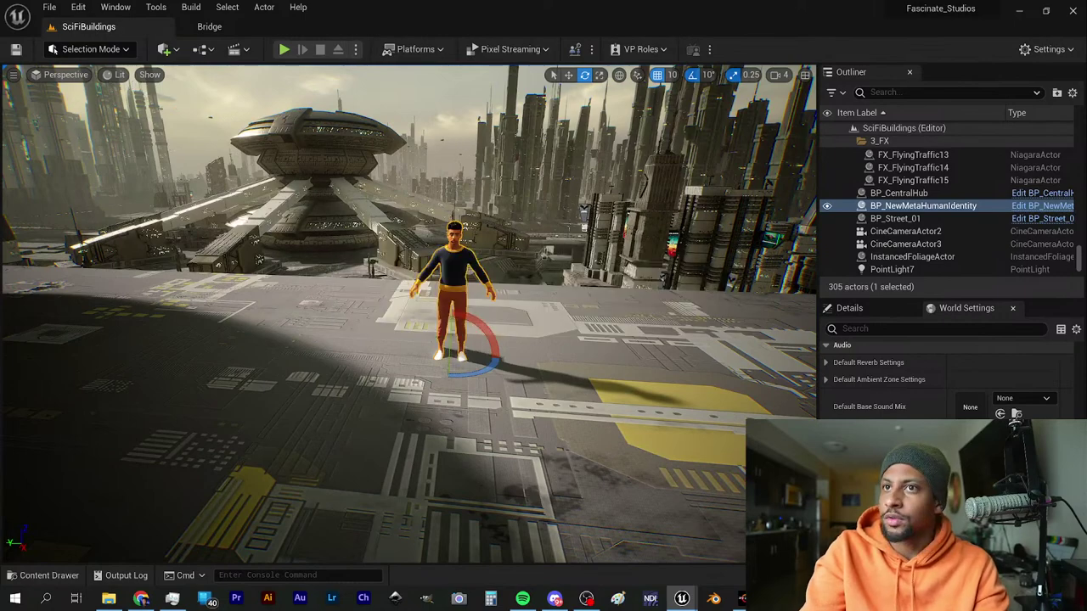
Add a VCam Actor from the Virtual Production actors to the platform near the MetaHuman.
right_drag(551, 379, 544, 416)
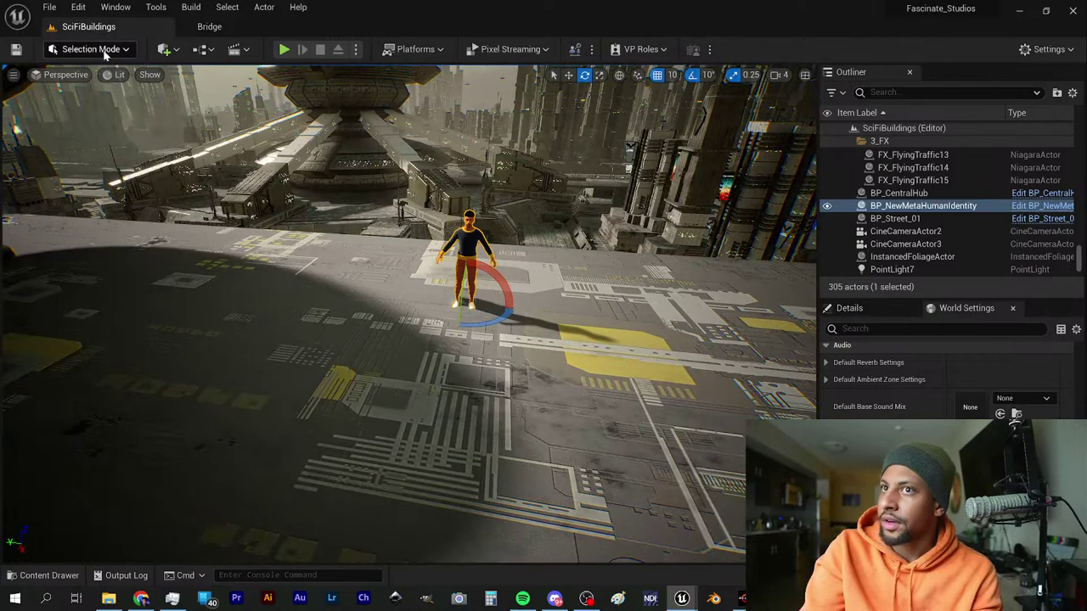
click(166, 51)
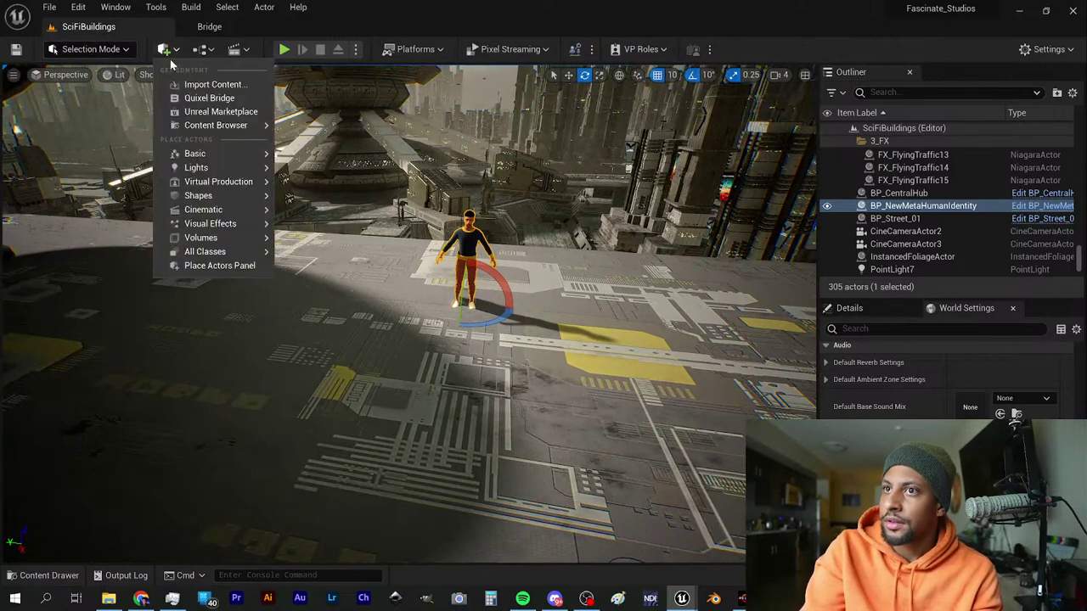
mouse_move(205, 185)
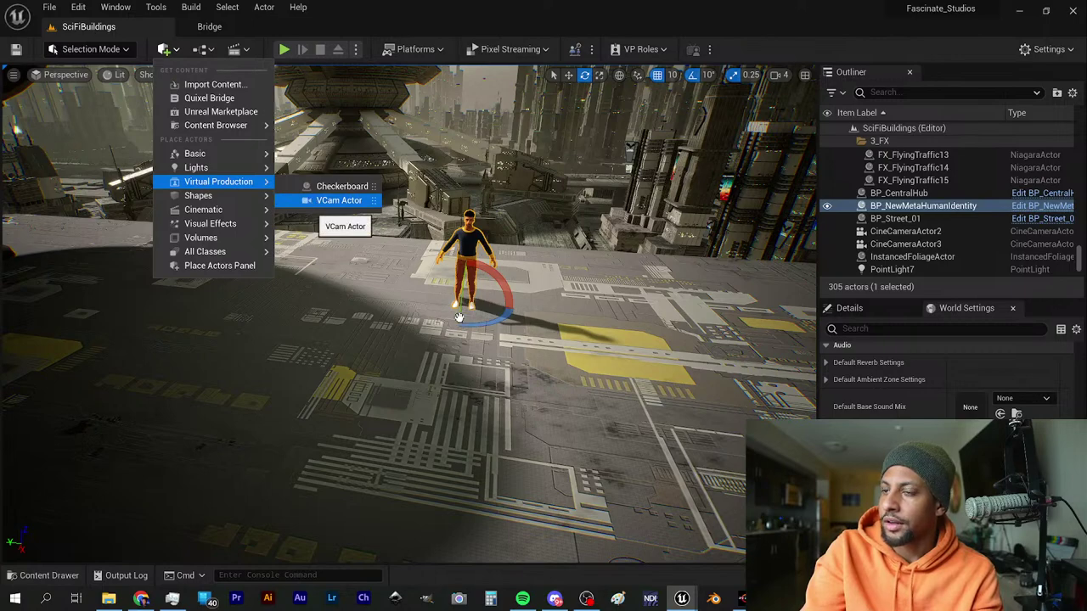
drag(633, 369, 633, 367)
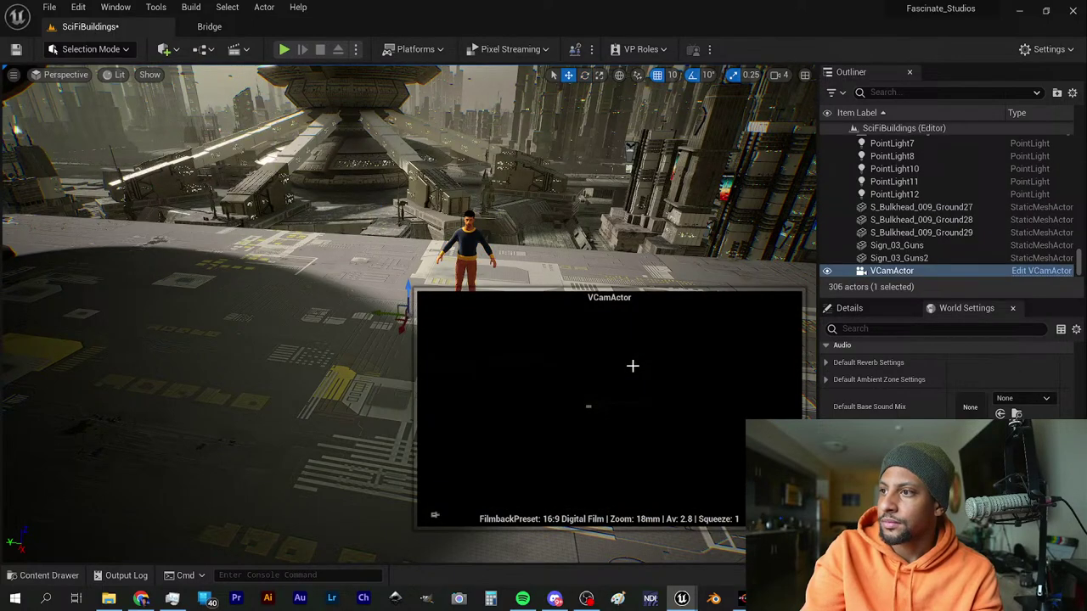
Select and focus the VCamActor, and raise it above the platform floor beside the MetaHuman.
right_drag(459, 244, 456, 388)
click(641, 346)
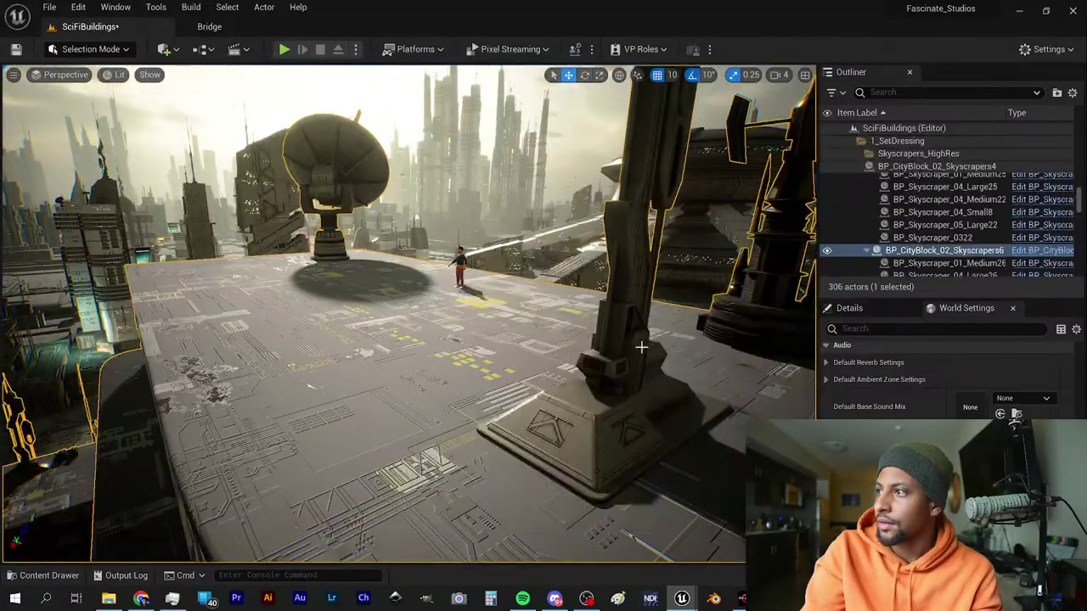
scroll(941, 256, down, 2)
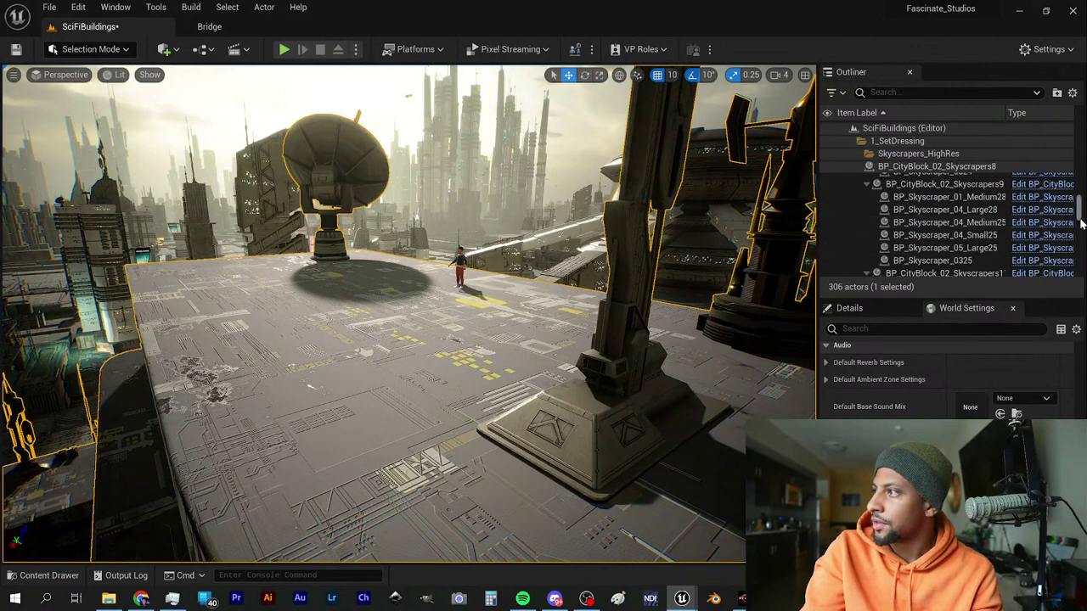
drag(1080, 208, 1081, 287)
double_click(1005, 273)
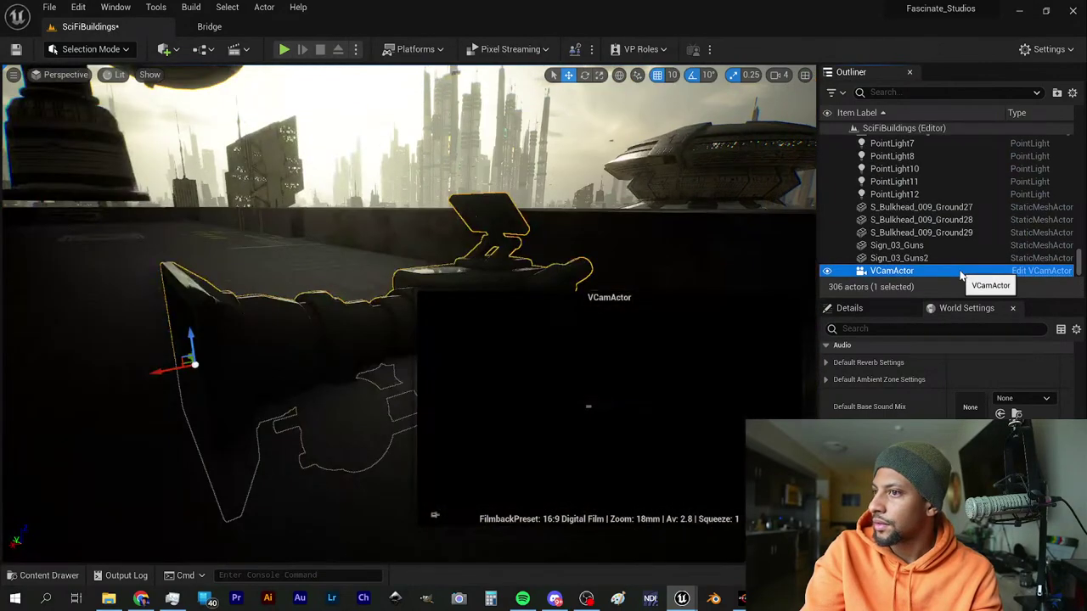
right_drag(243, 265, 243, 264)
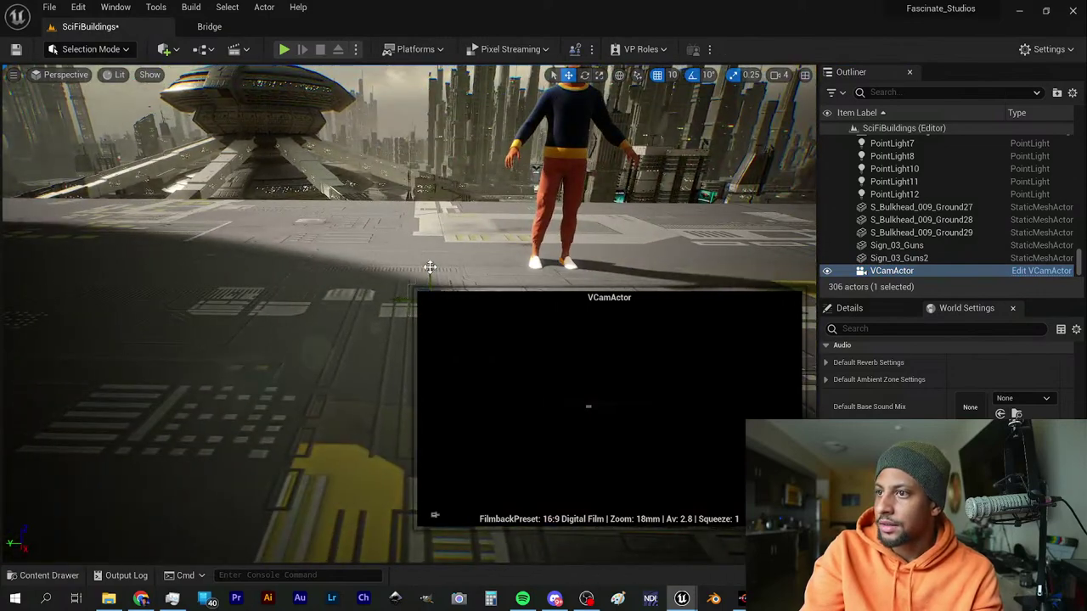
drag(430, 267, 434, 172)
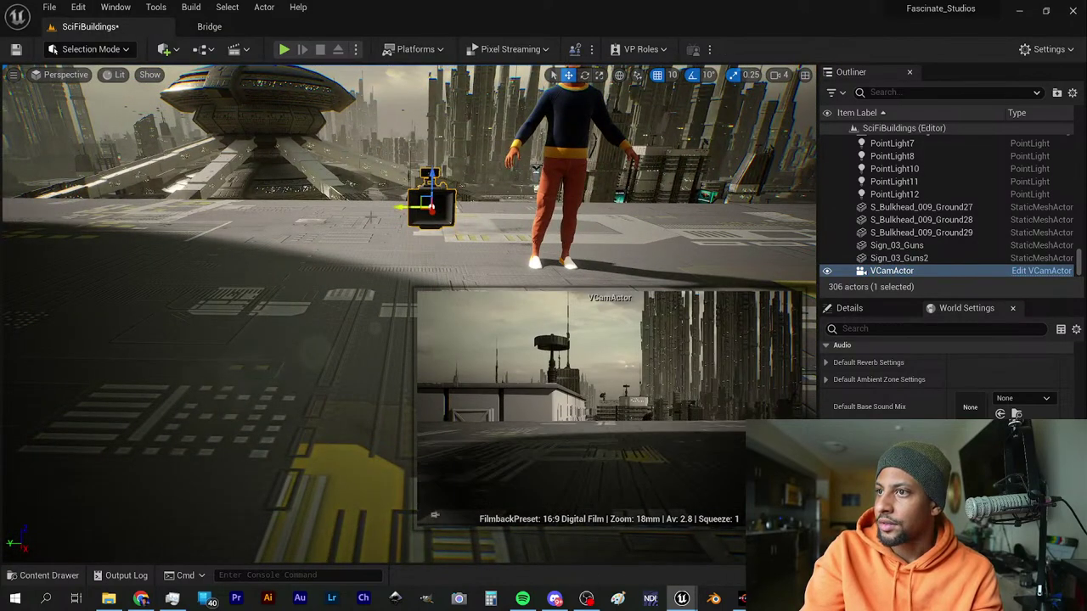
Reposition the VCamActor farther in front of the MetaHuman, in line with the character and higher above the floor.
right_drag(370, 217, 370, 218)
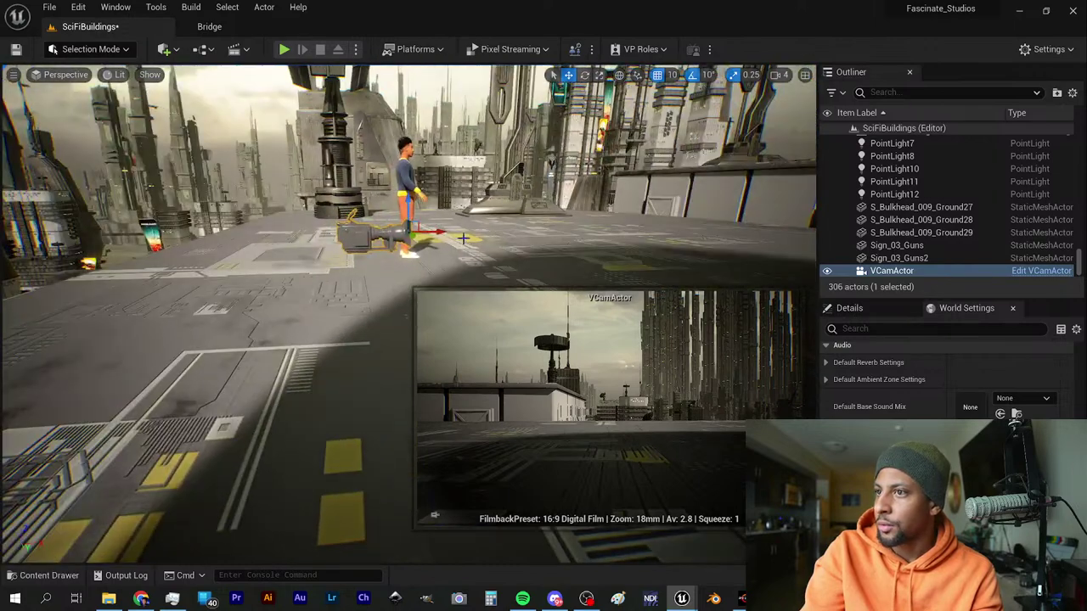
drag(432, 232, 759, 229)
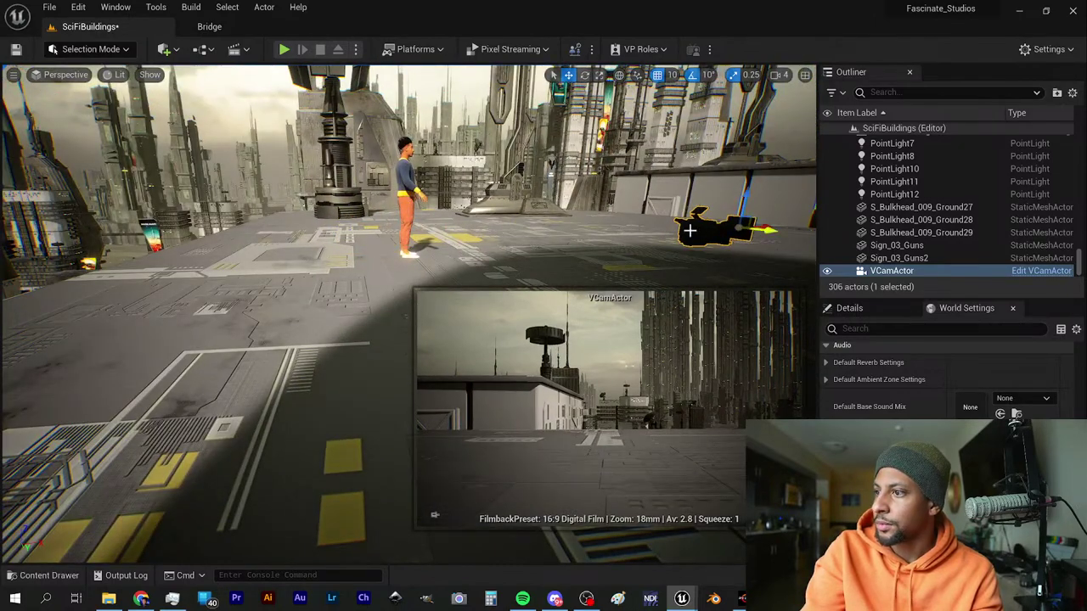
right_drag(758, 229, 758, 229)
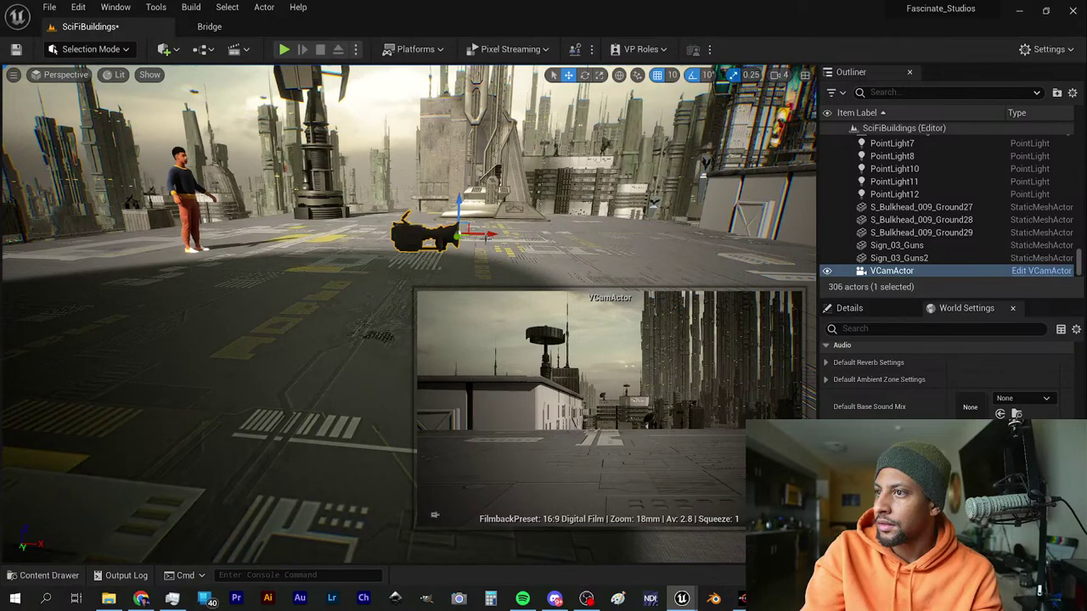
drag(496, 236, 562, 236)
right_drag(562, 237, 562, 237)
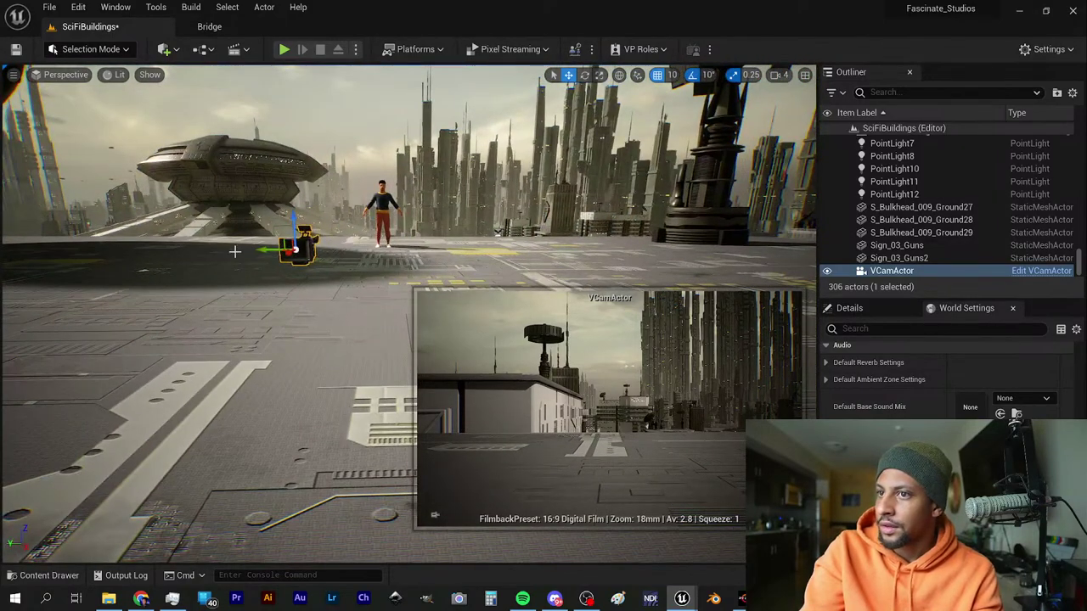
drag(256, 251, 376, 202)
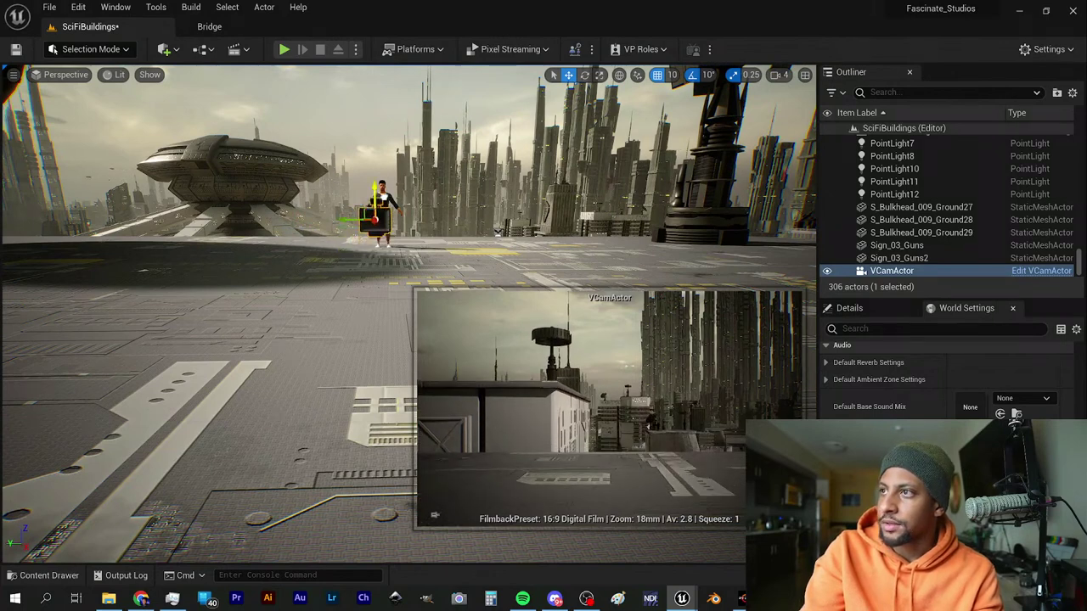
Rotate the VCamActor so the MetaHuman and the saucer-shaped building are in its view, and raise the camera slightly.
click(584, 75)
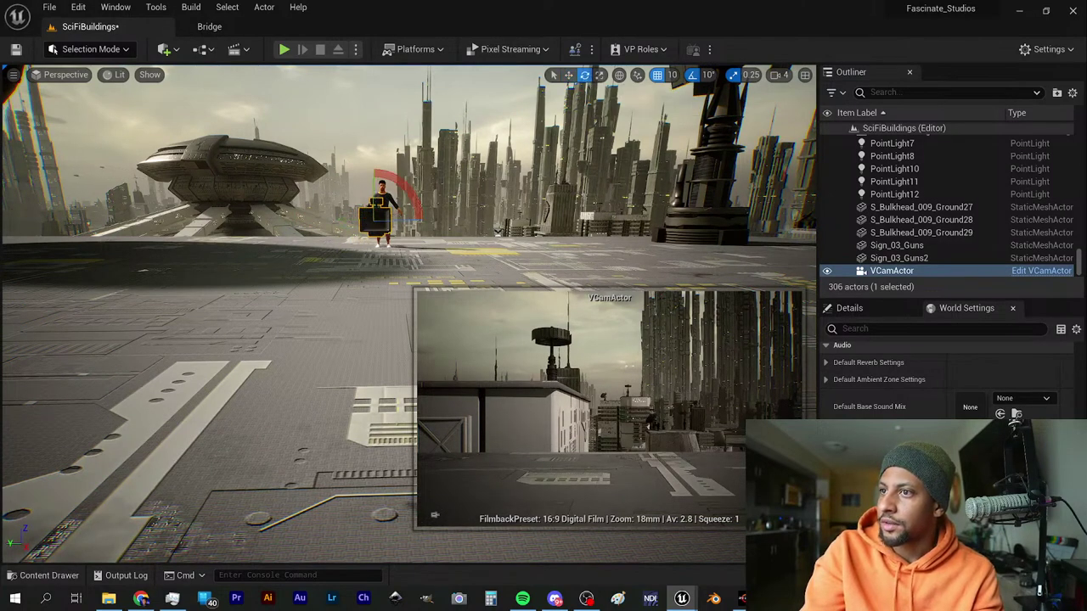
drag(404, 219, 289, 219)
right_drag(403, 219, 376, 215)
key(w)
key(s)
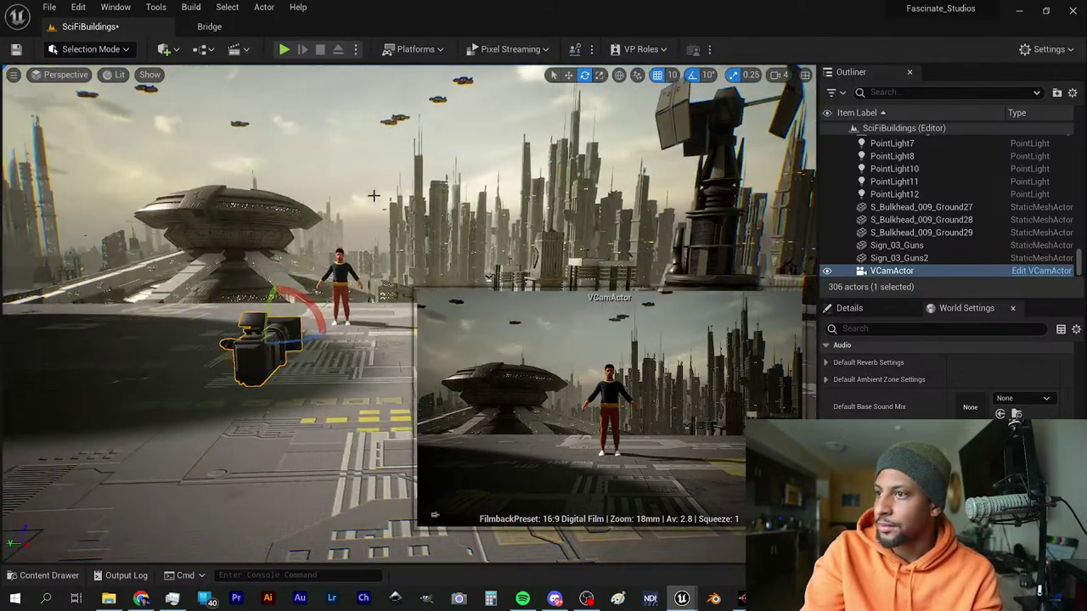
click(568, 75)
drag(275, 321, 278, 273)
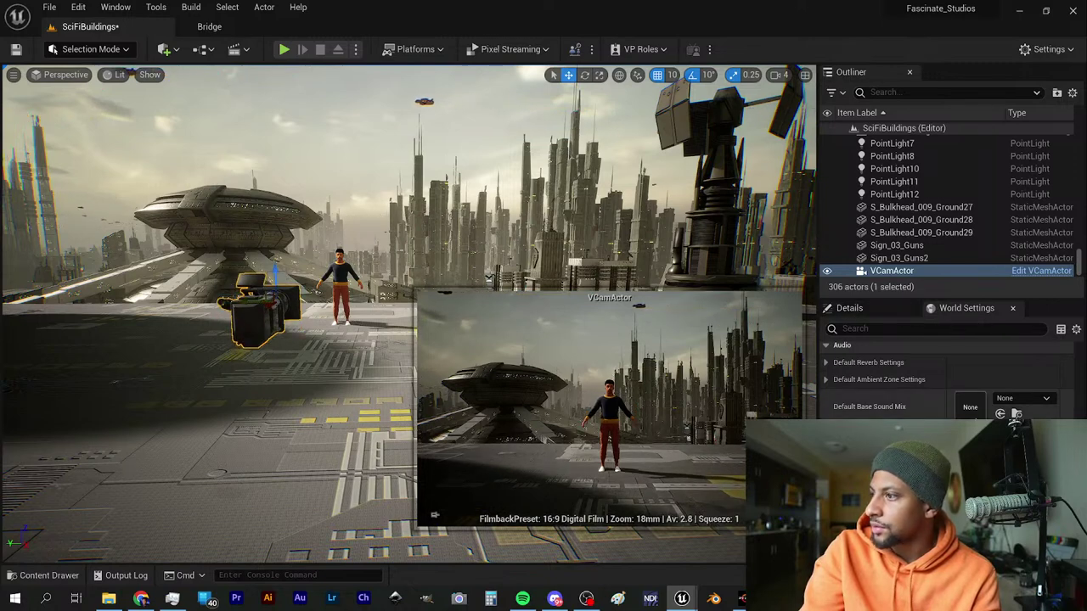
Show the VCamActor's details instead of the world settings.
drag(1080, 484, 1084, 397)
scroll(1085, 382, up, 5)
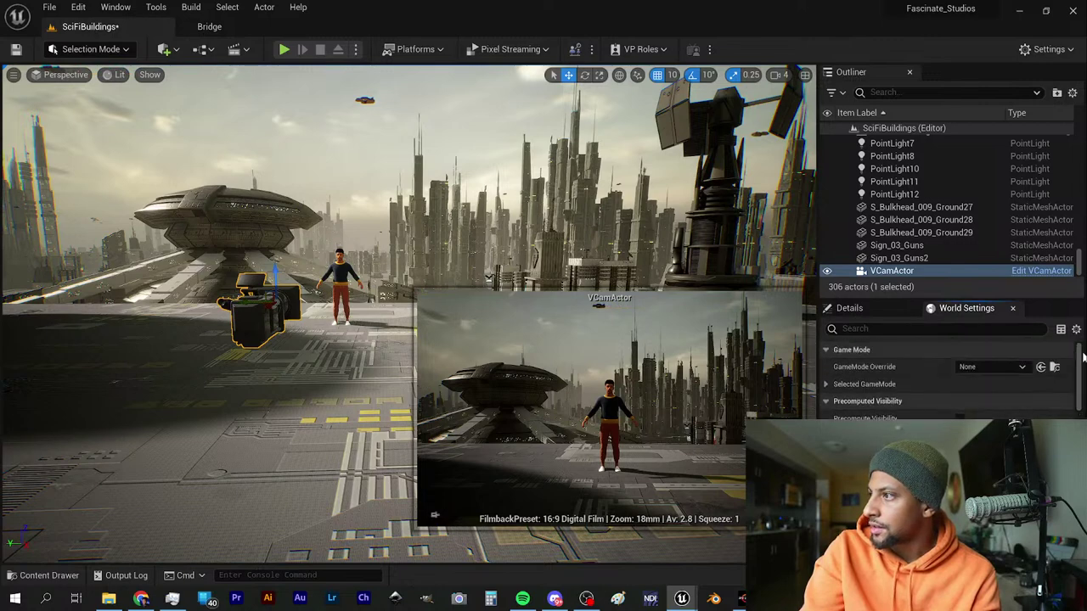
click(871, 310)
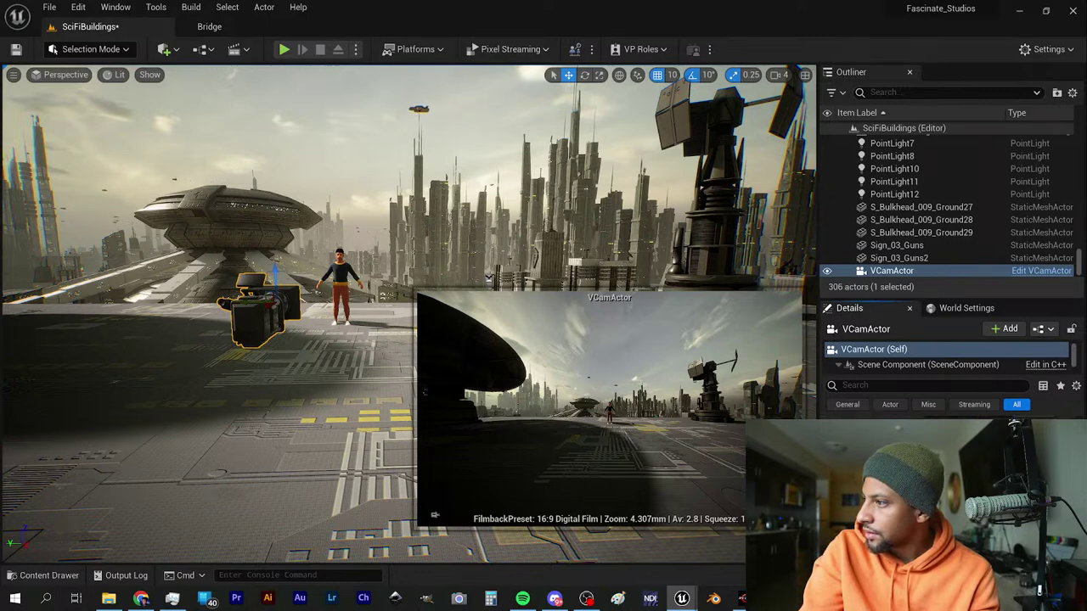
Switch the VCamActor to a lens preset with a 70 mm zoom, and raise the camera to frame the MetaHuman's upper body.
click(961, 482)
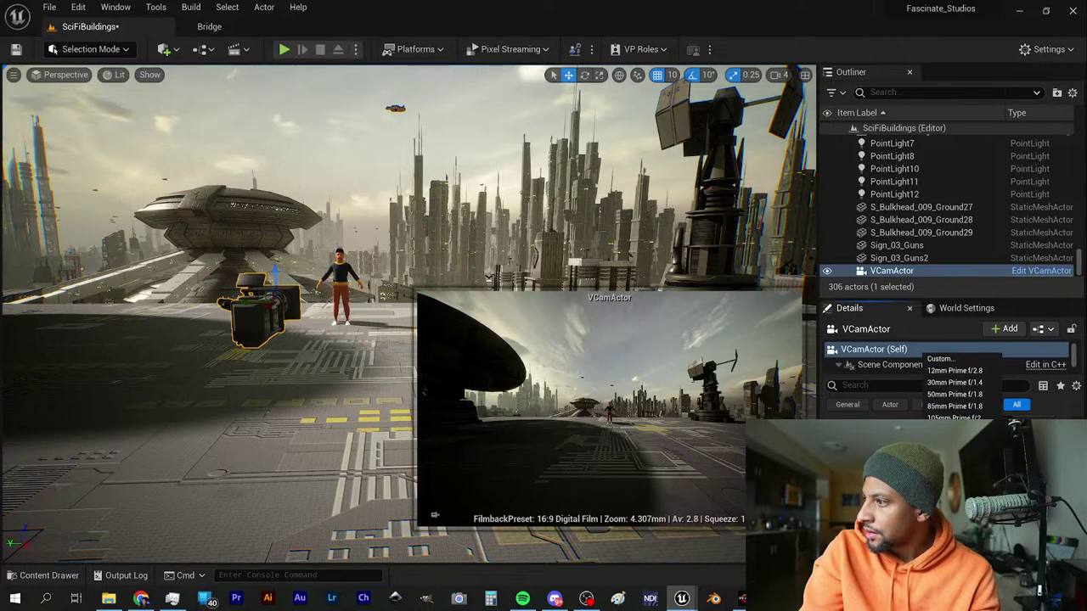
click(960, 453)
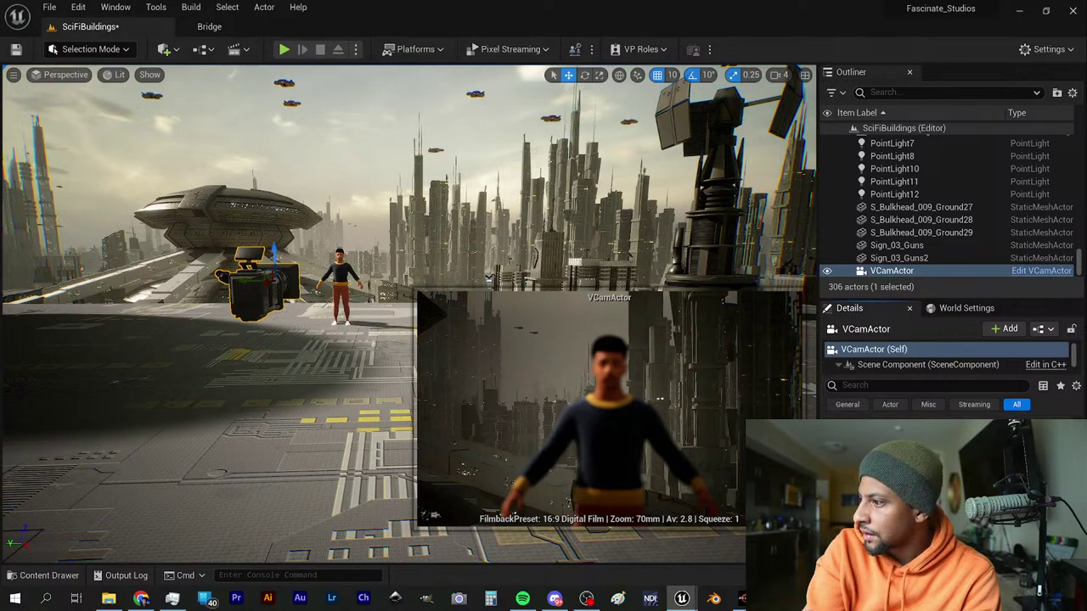
Set the VCamActor's focus to track the MetaHuman actor, and shift the camera slightly away from the character.
click(977, 525)
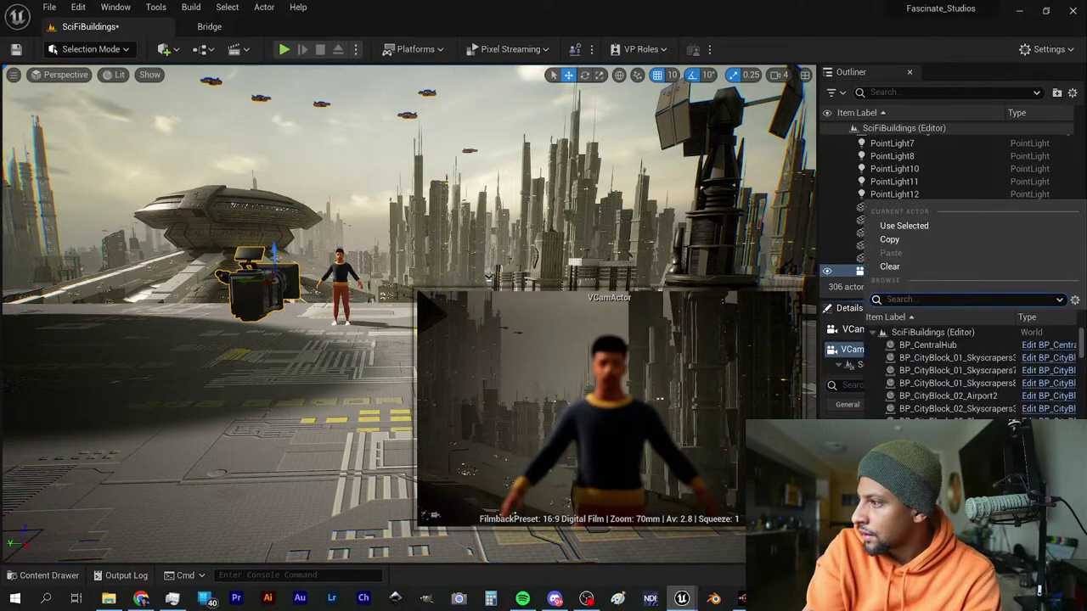
scroll(968, 373, down, 10)
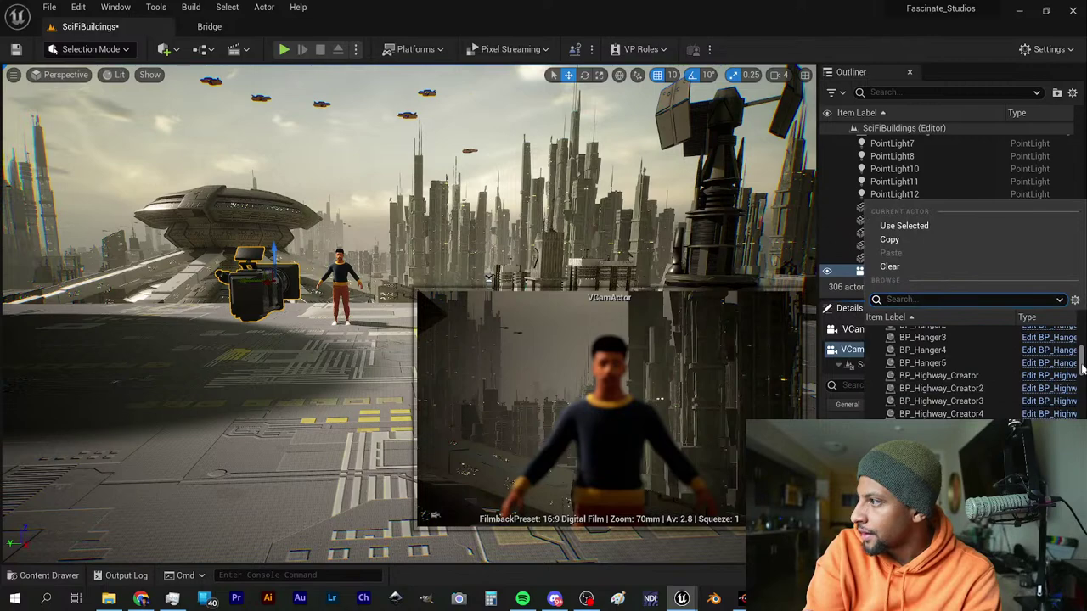
mouse_move(1082, 368)
mouse_down()
mouse_move(1085, 451)
mouse_move(1081, 367)
mouse_up()
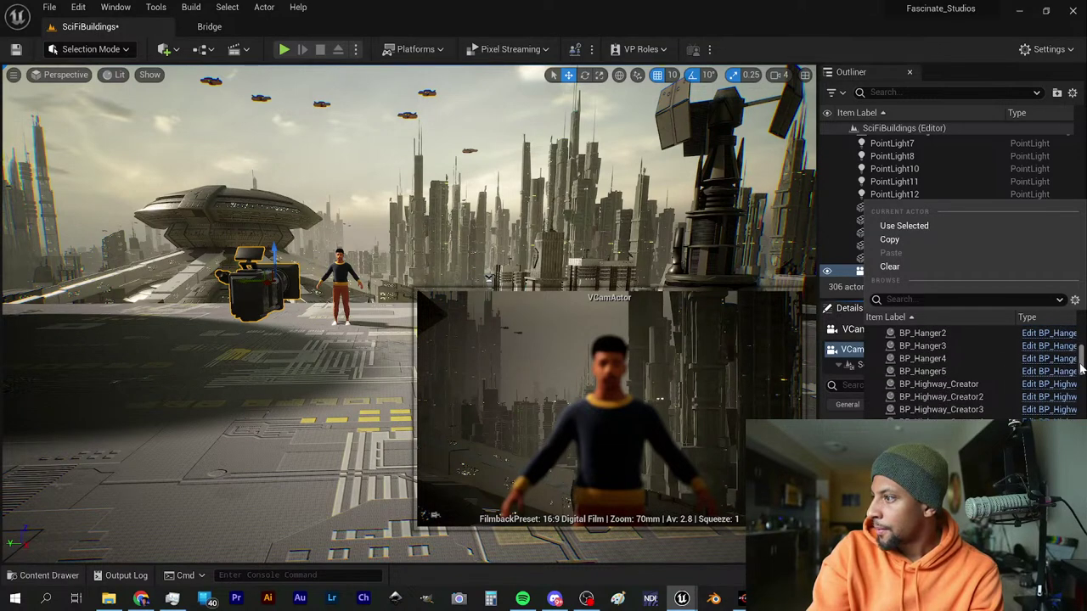
click(930, 448)
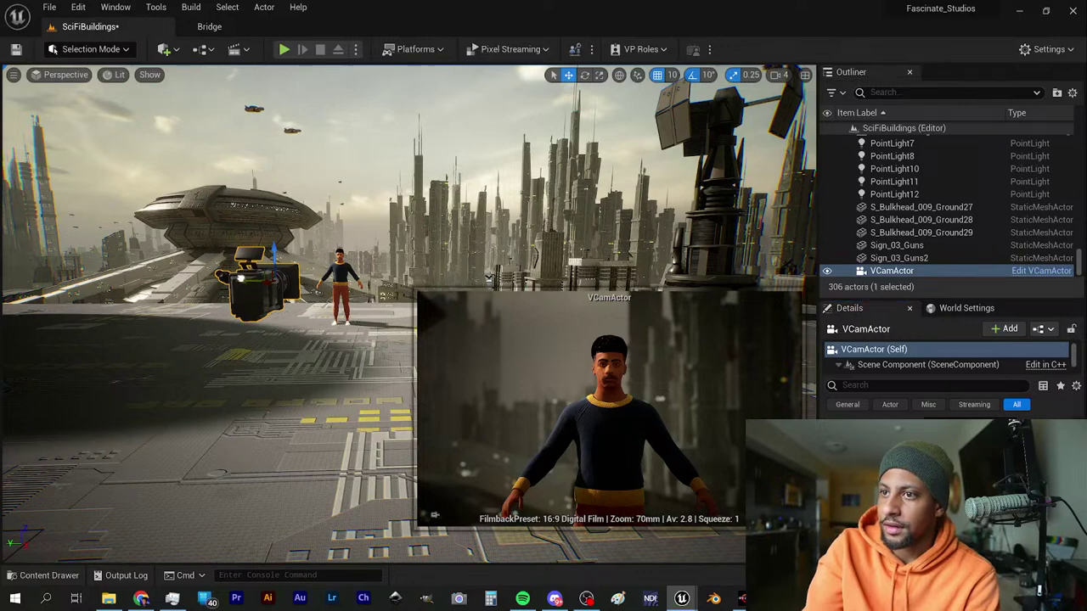
mouse_move(248, 294)
mouse_down()
mouse_move(223, 288)
mouse_move(236, 285)
mouse_up()
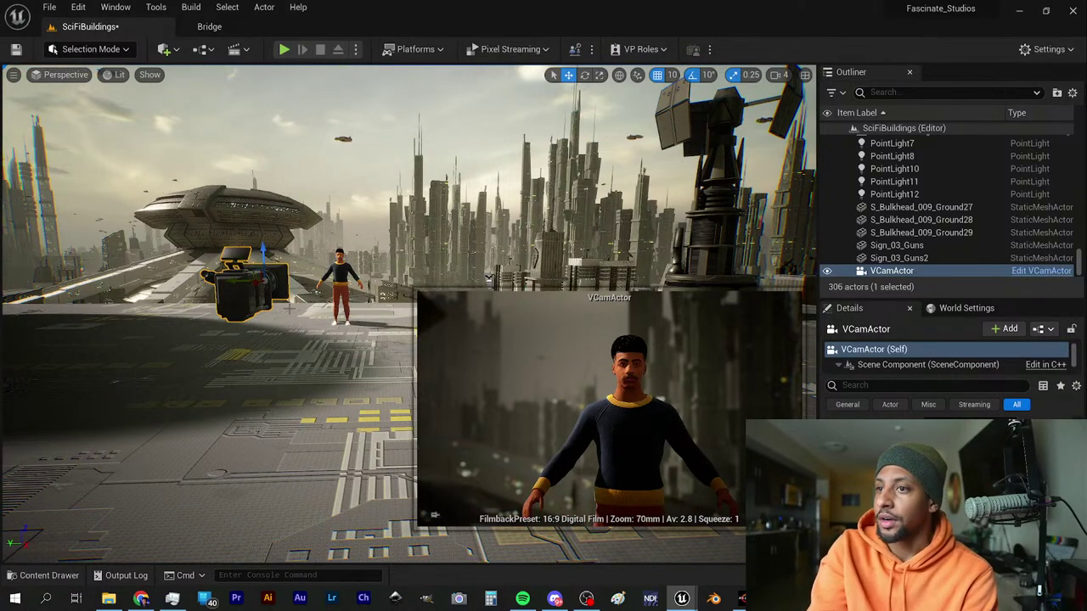
Play the level in the editor, fly around the MetaHuman, stop playing, and view the character from the side.
click(340, 289)
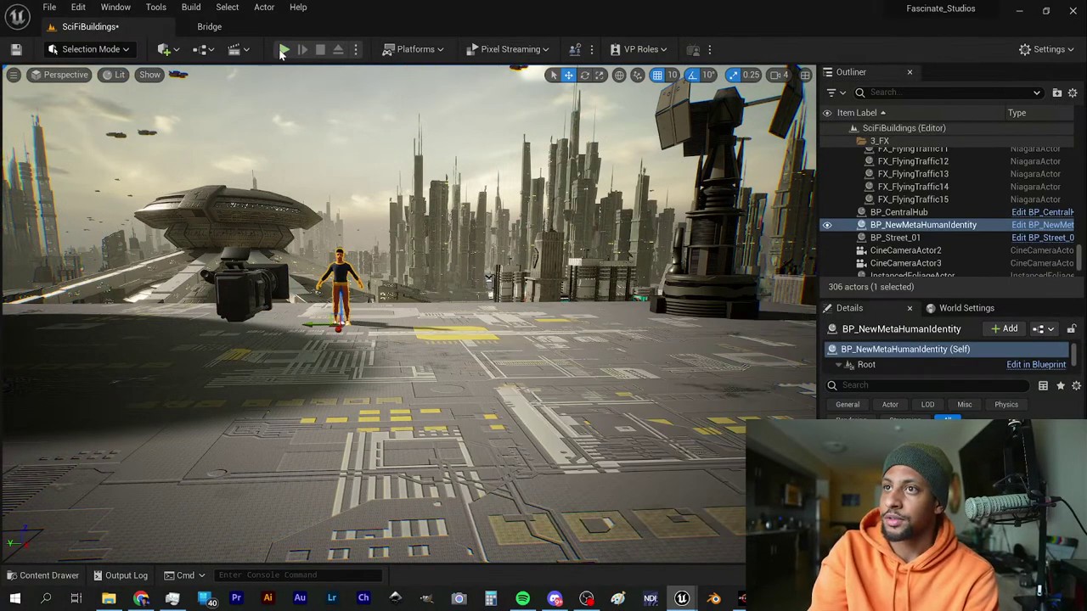
key(alt+p)
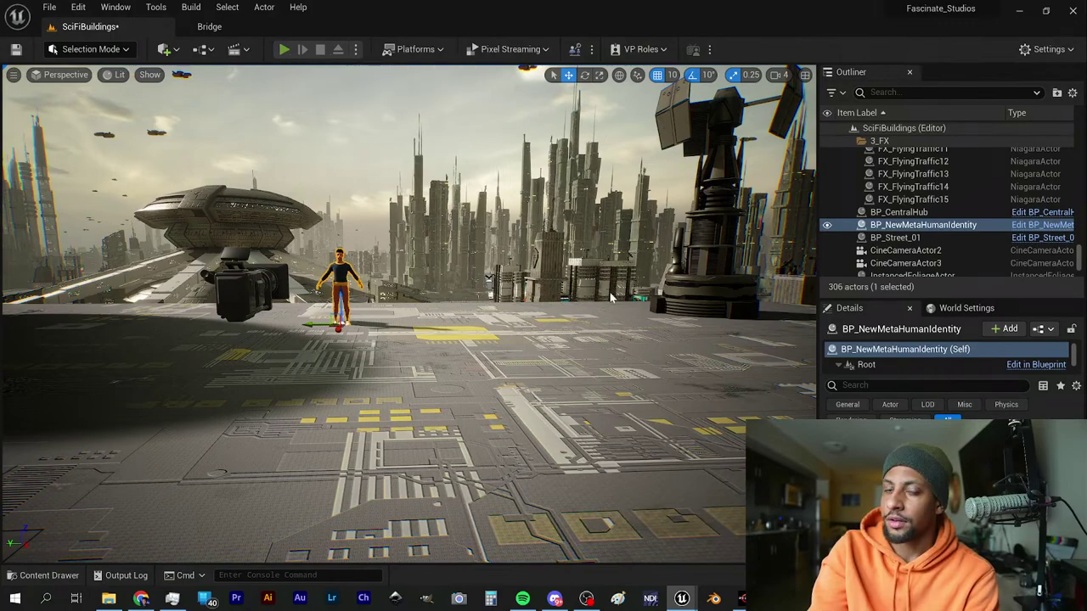
click(521, 286)
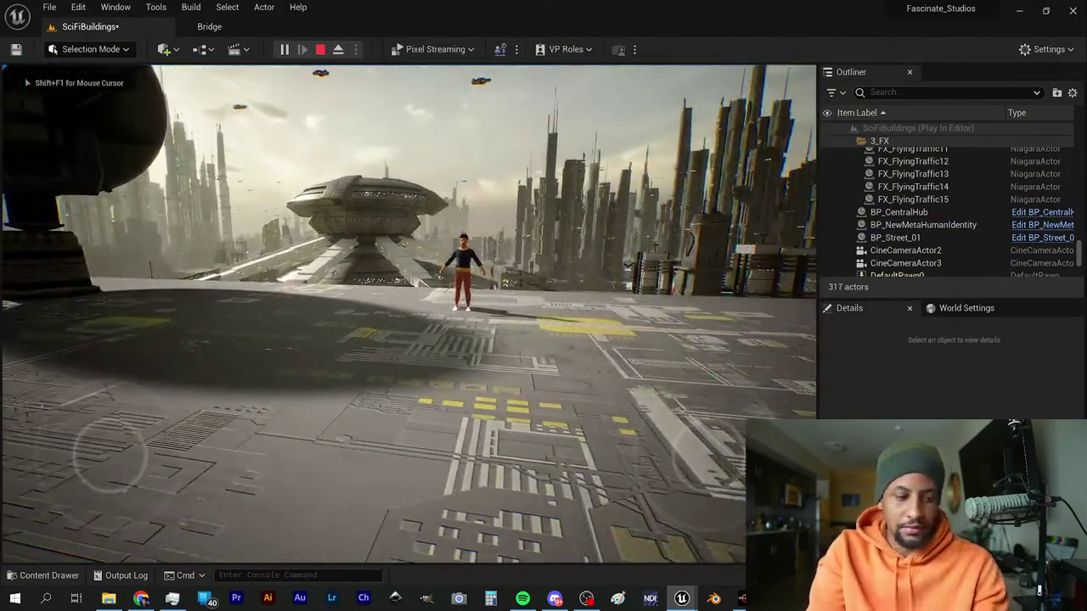
key(w)
key(d)
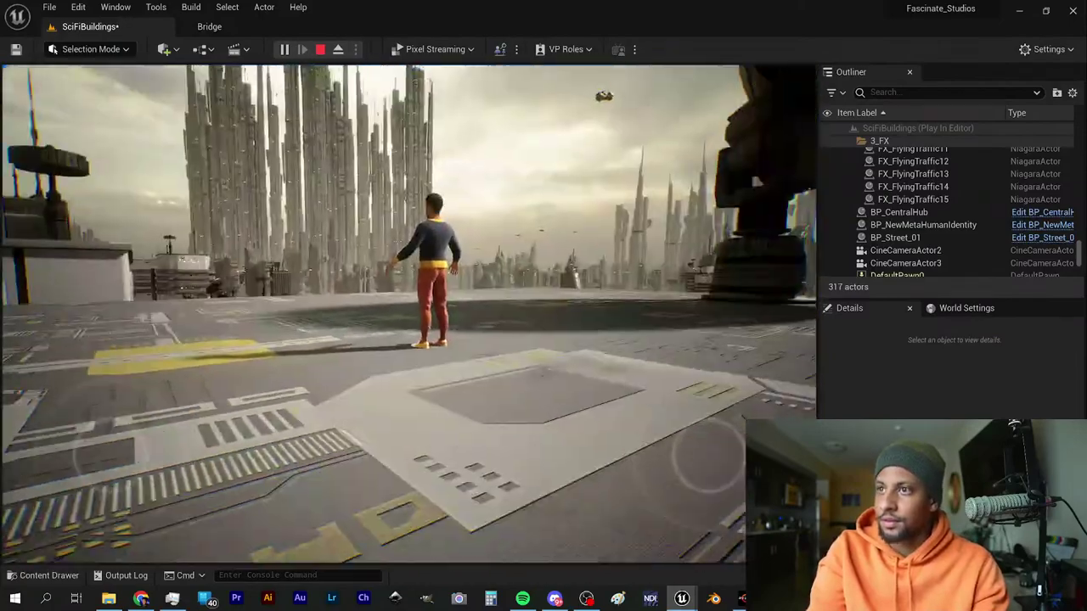
key(Escape)
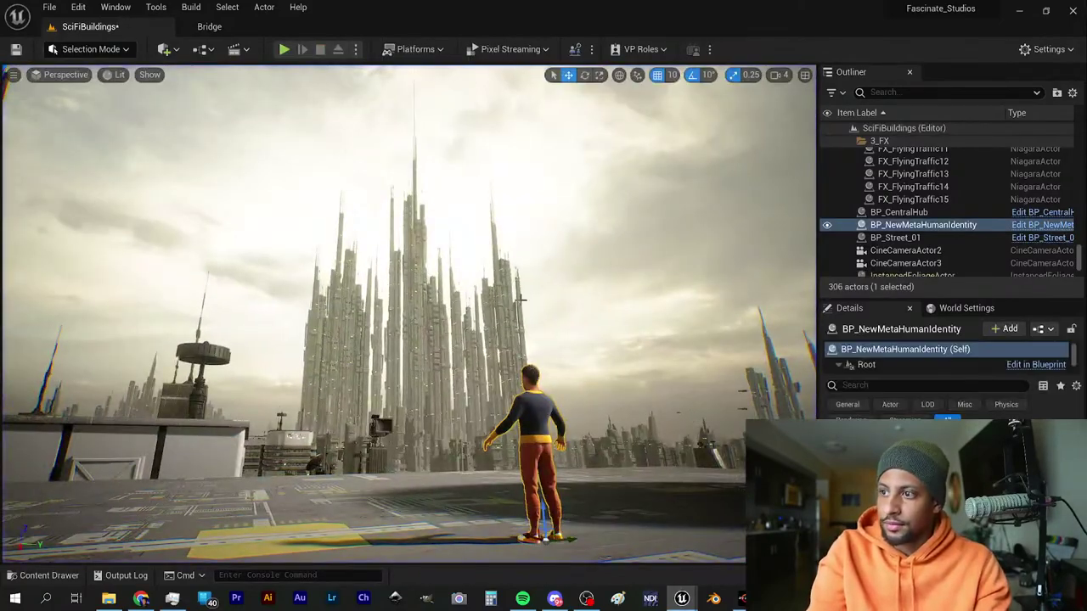
right_drag(521, 301, 679, 327)
key(w)
key(s)
key(a)
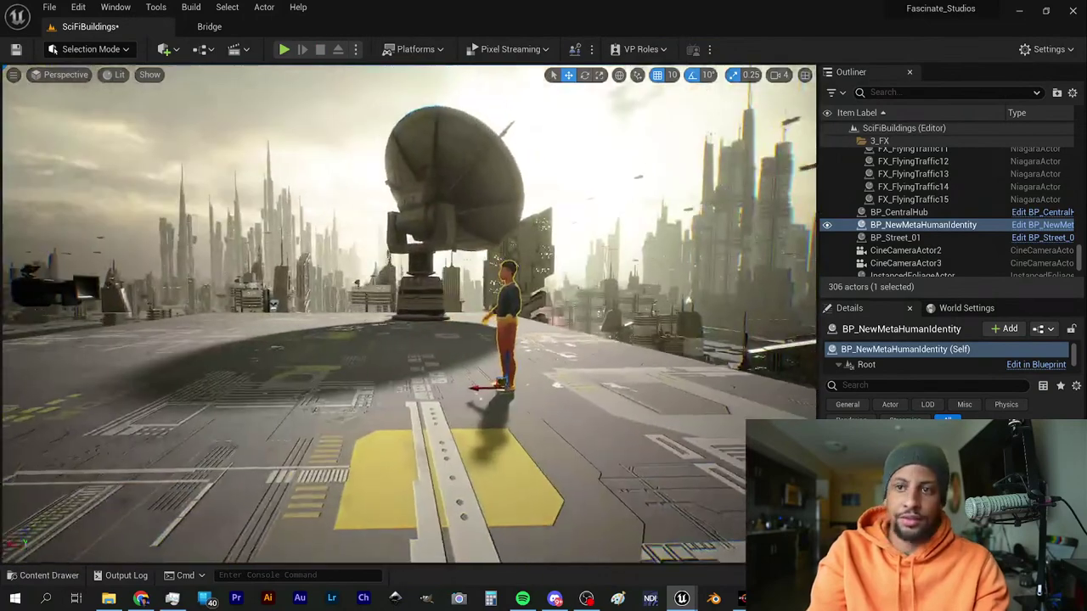